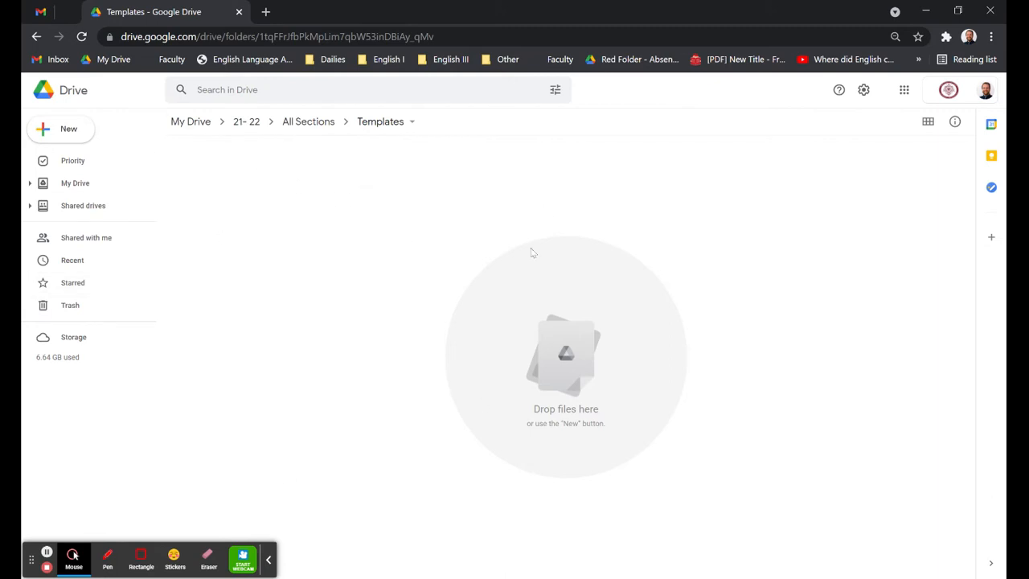
# - Create a new Google Docs document in the Templates folder and name it "English Paper Template"
pyautogui.rightClick(263, 256)
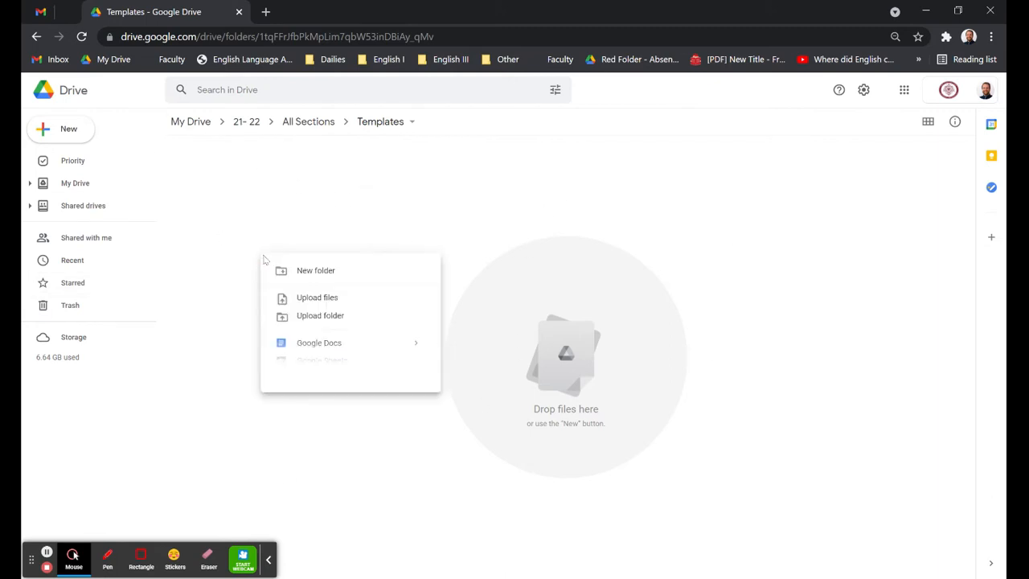
pyautogui.click(341, 345)
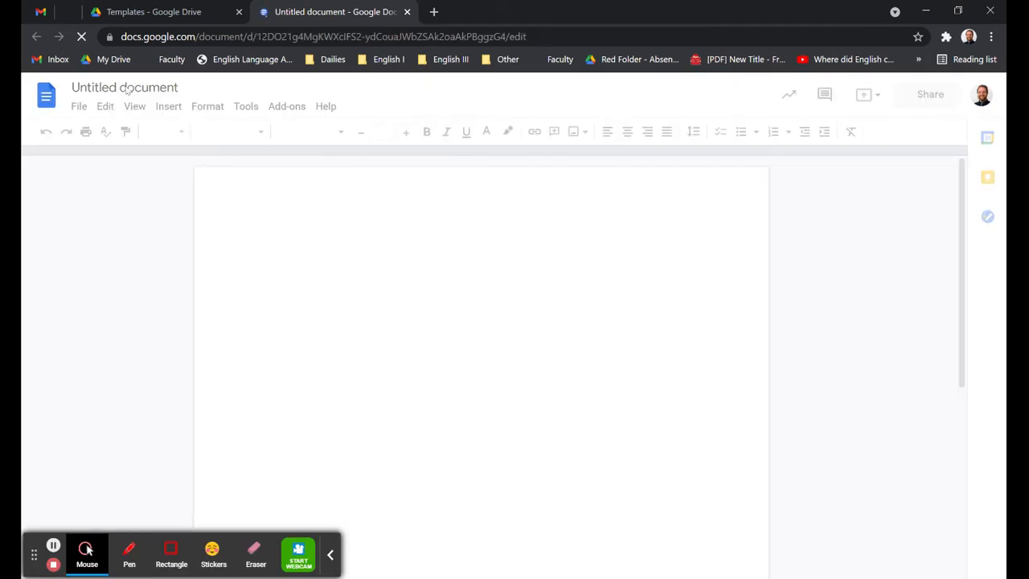
pyautogui.click(95, 90)
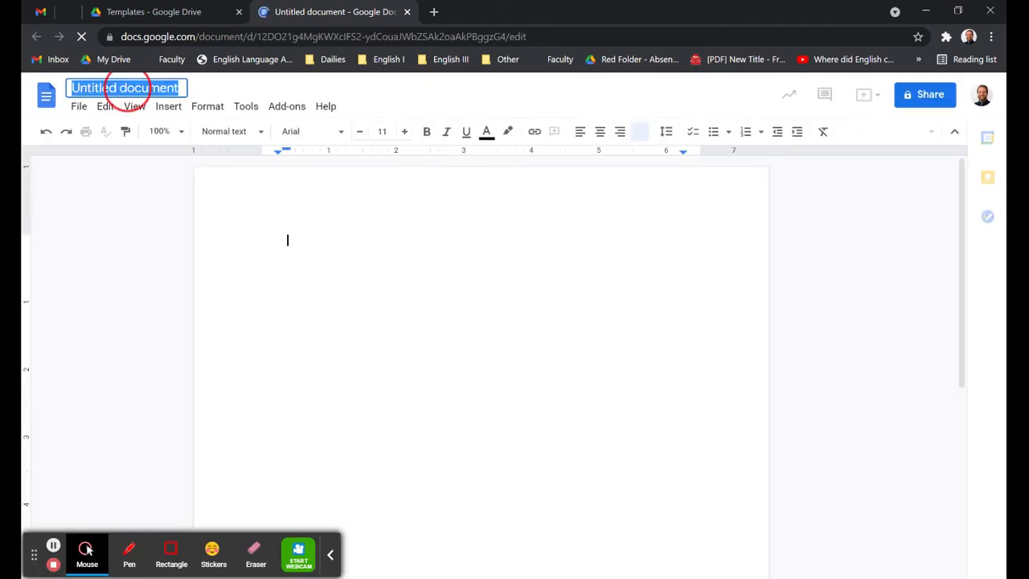
pyautogui.write('Englis')
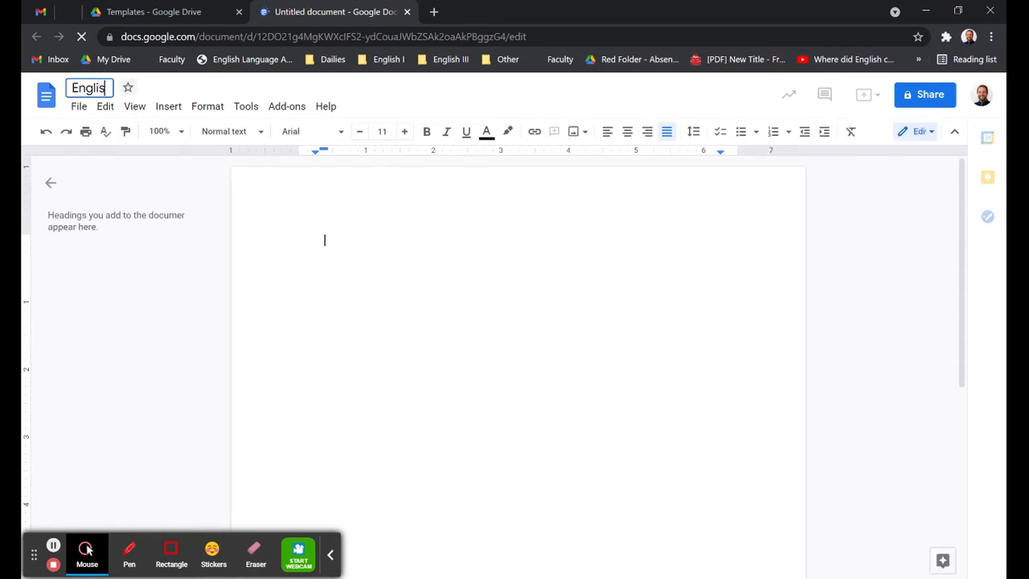
pyautogui.write('h Paper Template')
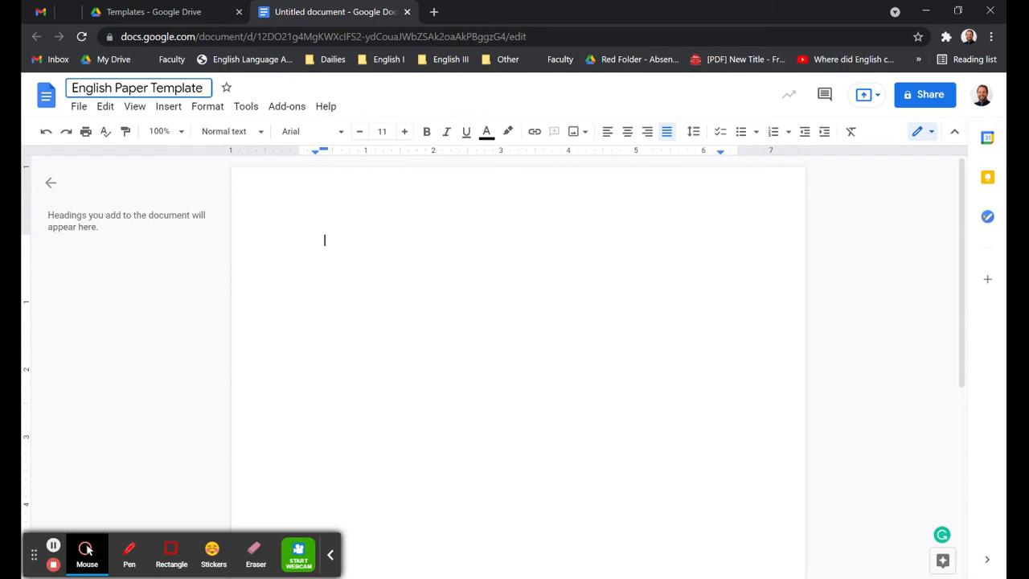
pyautogui.press('Return')
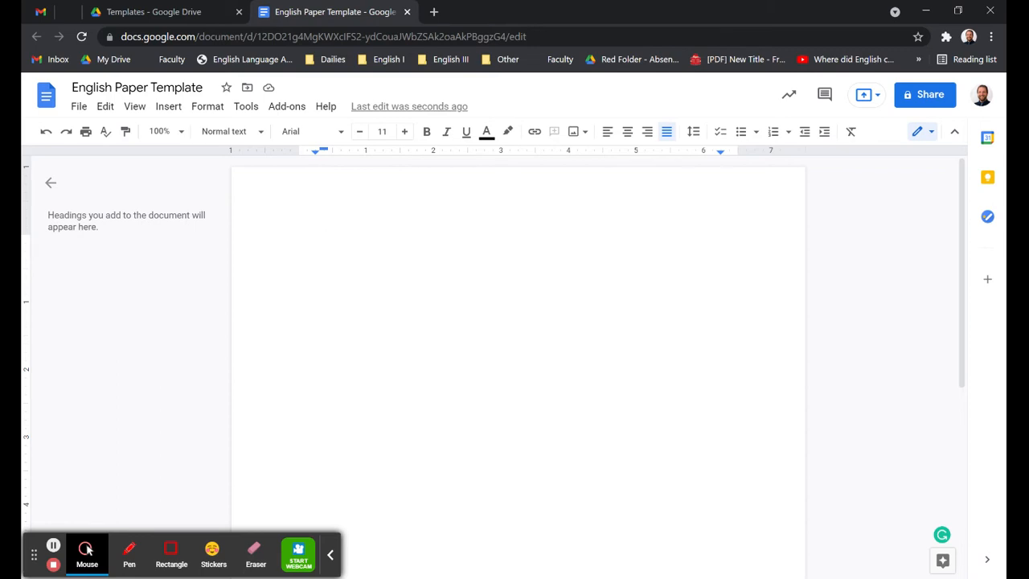
# - Reset the document's paragraph styles to the defaults
pyautogui.click(240, 132)
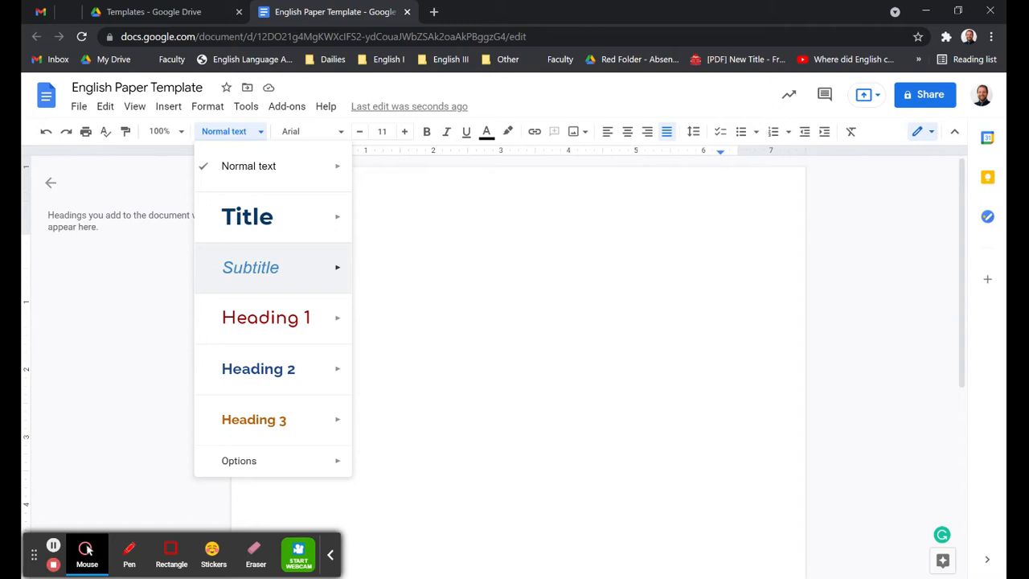
pyautogui.moveTo(306, 465)
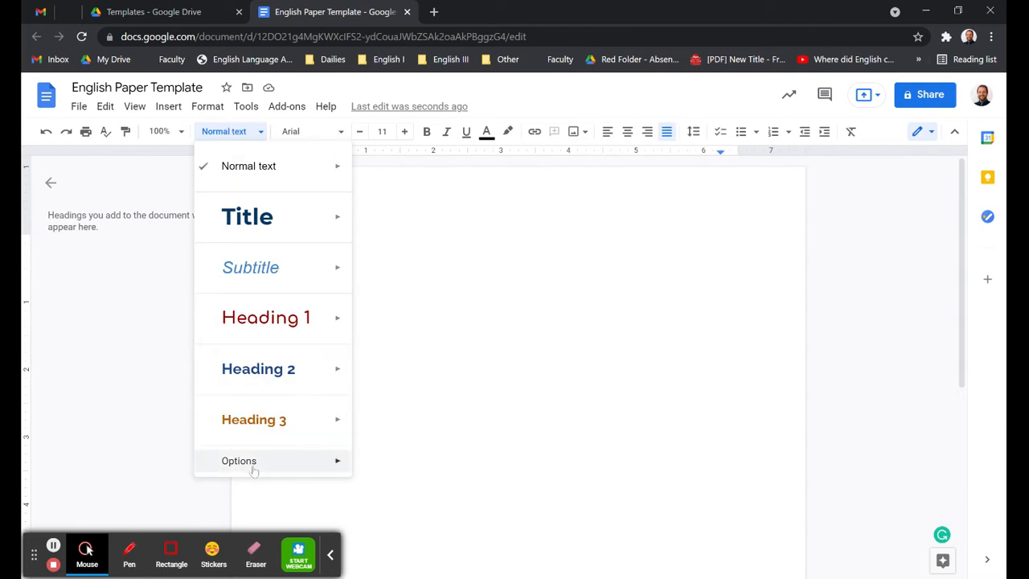
pyautogui.moveTo(253, 468)
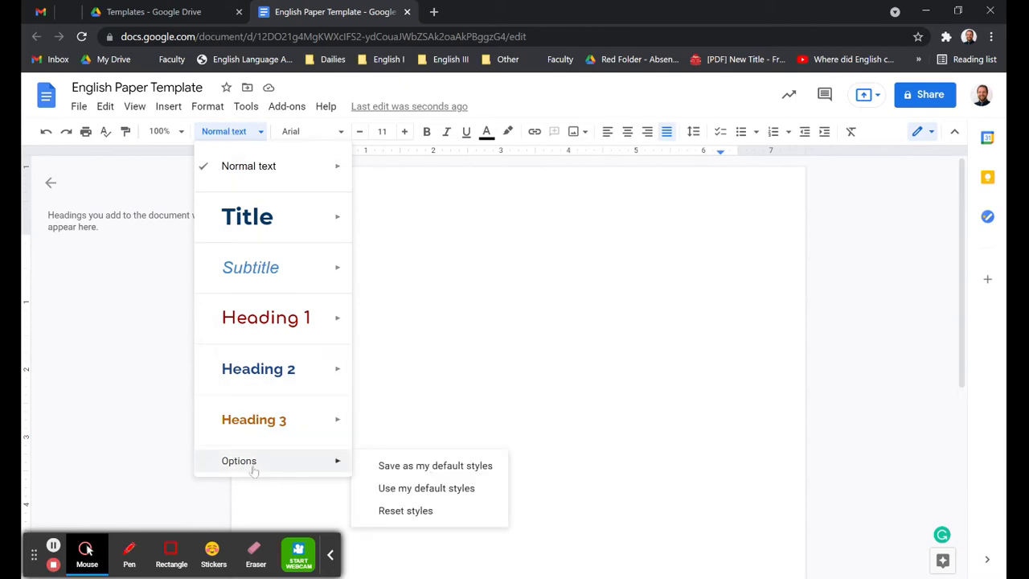
pyautogui.click(424, 513)
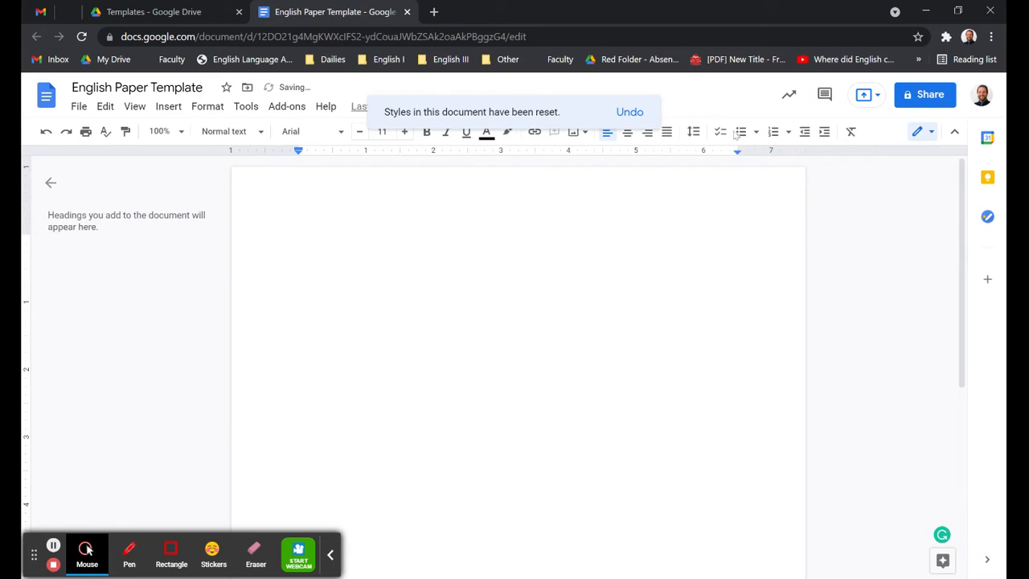
# - Set the body text to Times New Roman, size 12, with double line spacing
pyautogui.click(336, 135)
pyautogui.click(322, 215)
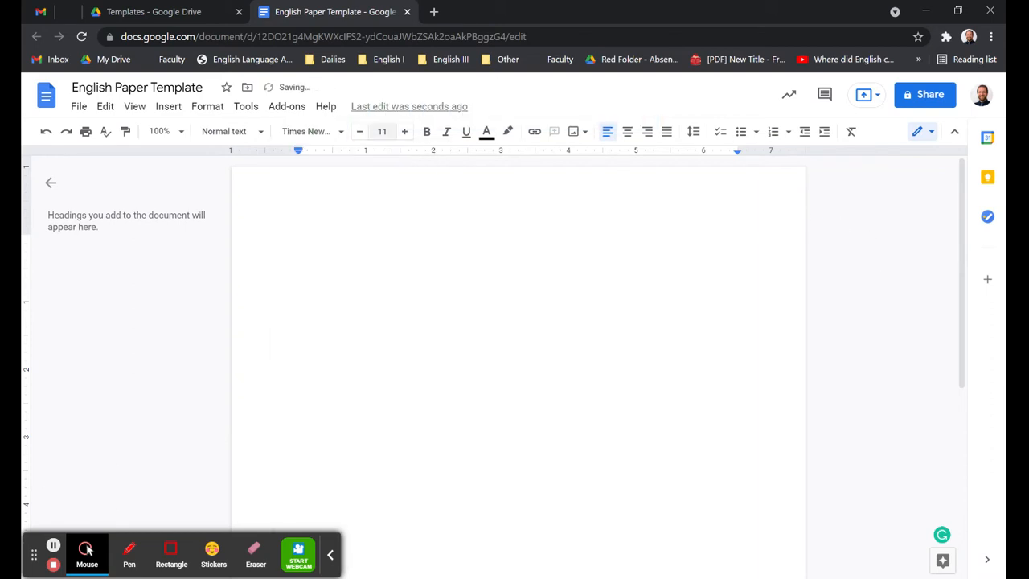
pyautogui.click(405, 133)
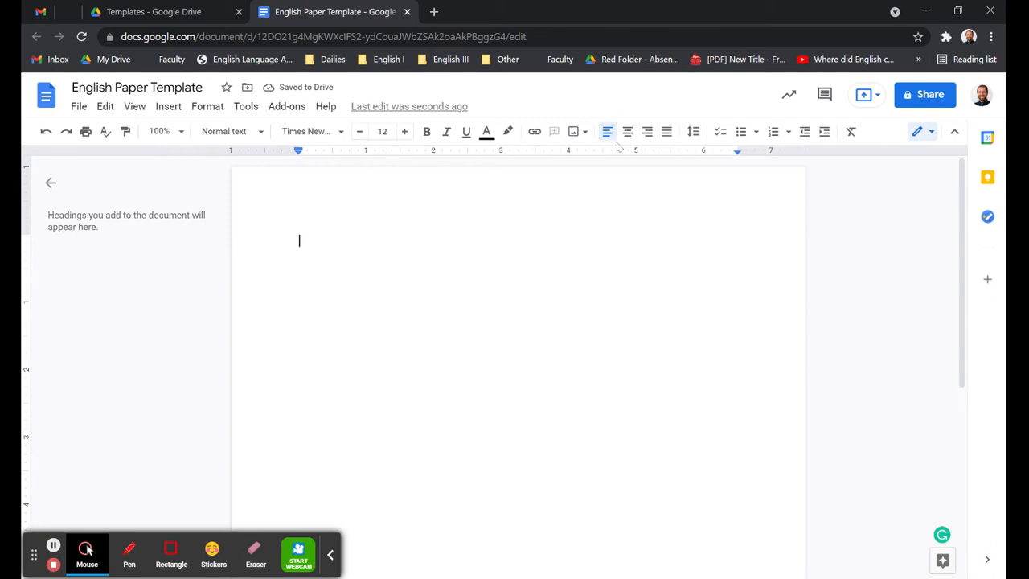
pyautogui.click(693, 132)
pyautogui.click(728, 225)
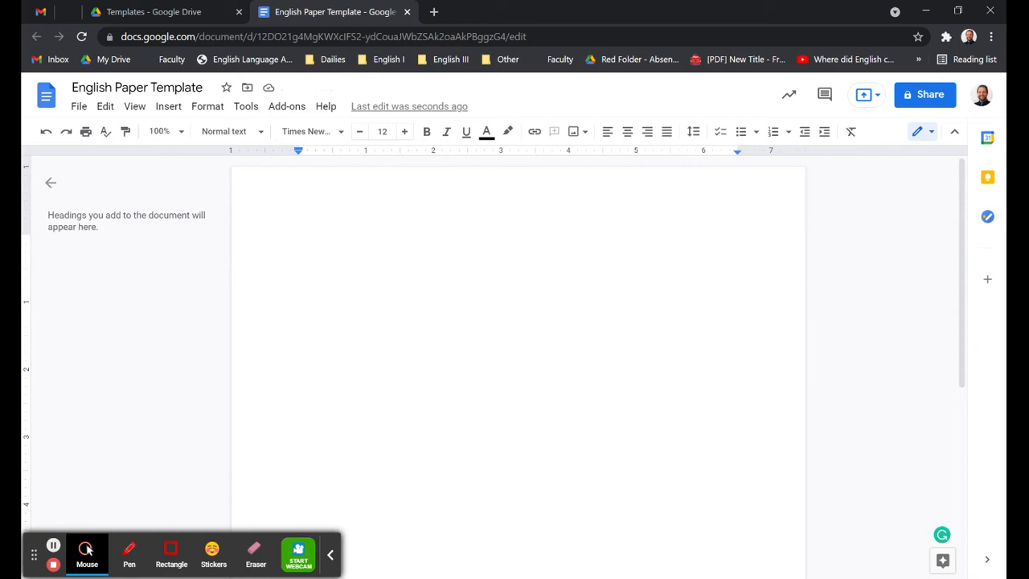
# - Enter the four-line paper heading: "Your Name", the teacher's name, "English I (A)" and "3 September 2021"
pyautogui.write('Your ')
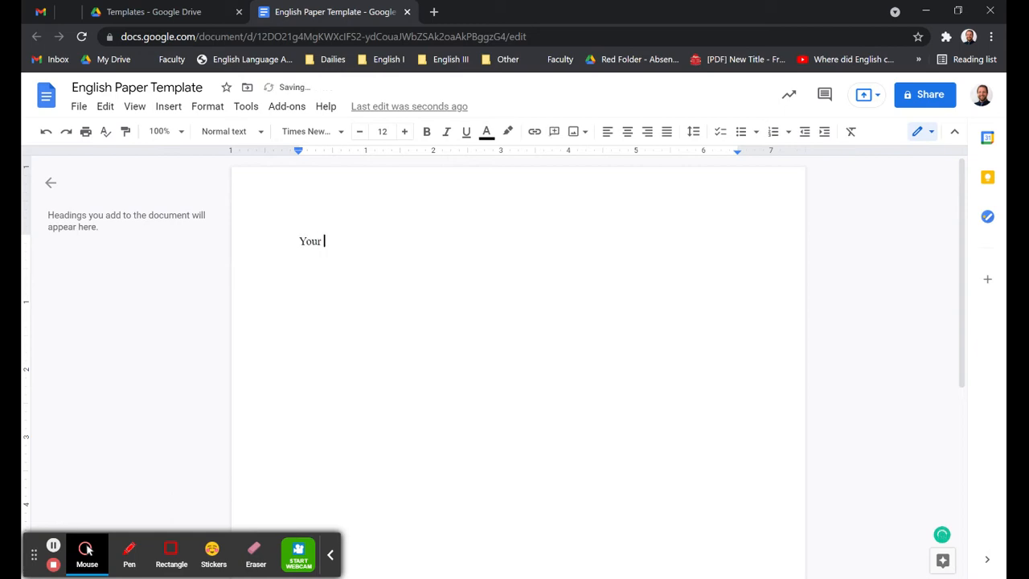
pyautogui.write('Name')
pyautogui.press('Return')
pyautogui.write('Mr. ')
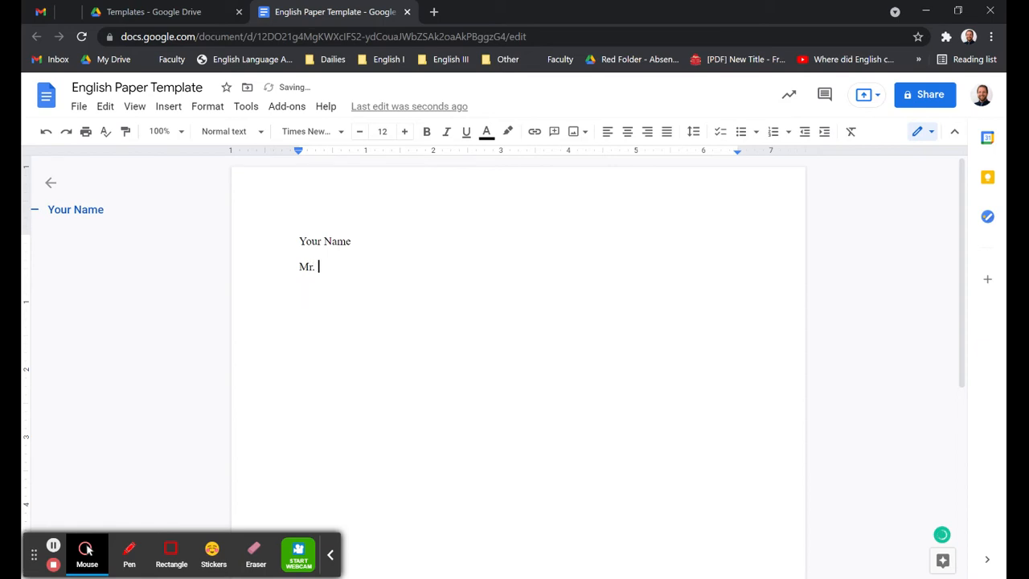
pyautogui.write('Toomey')
pyautogui.press('Return')
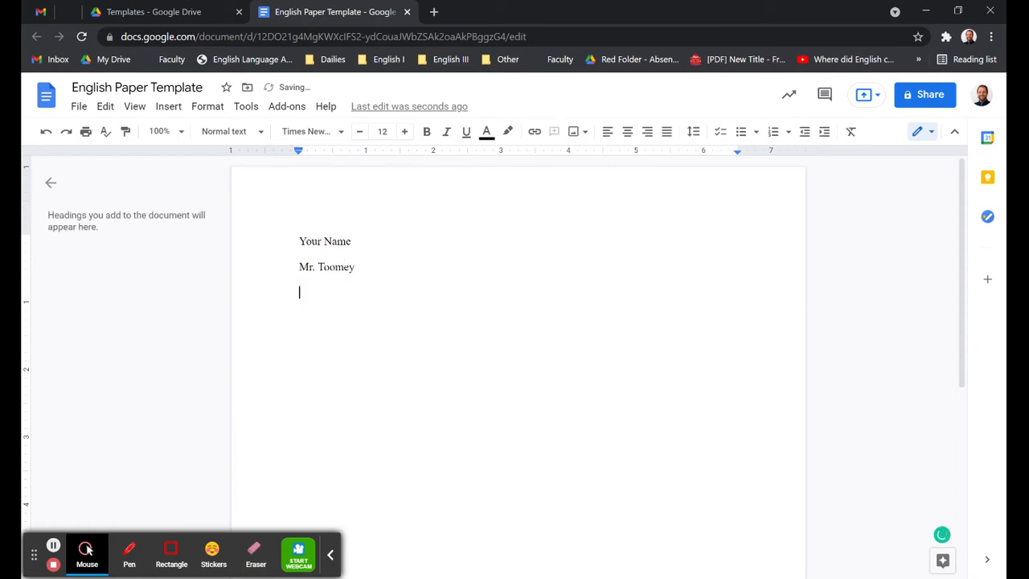
pyautogui.write('English I (A)')
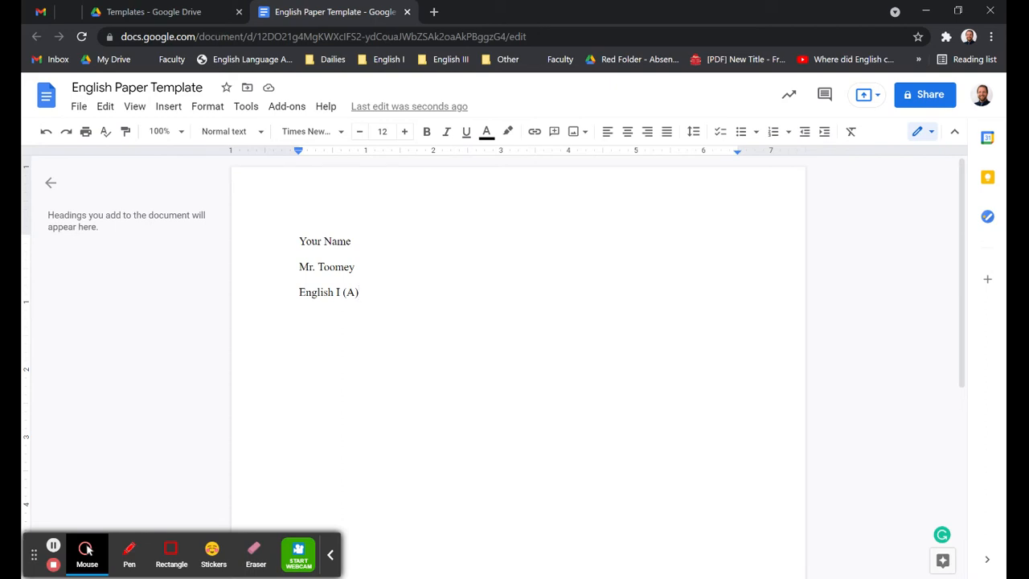
pyautogui.press('Return')
pyautogui.write('3 September 2021')
pyautogui.press('Return')
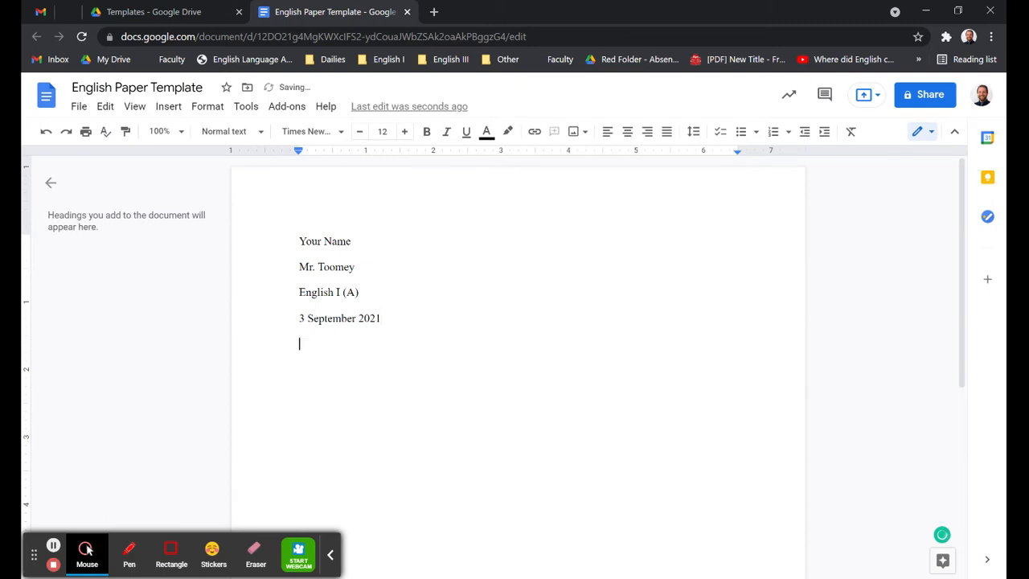
# - Add a centered line reading "Title" below the date and begin a new line
pyautogui.click(632, 133)
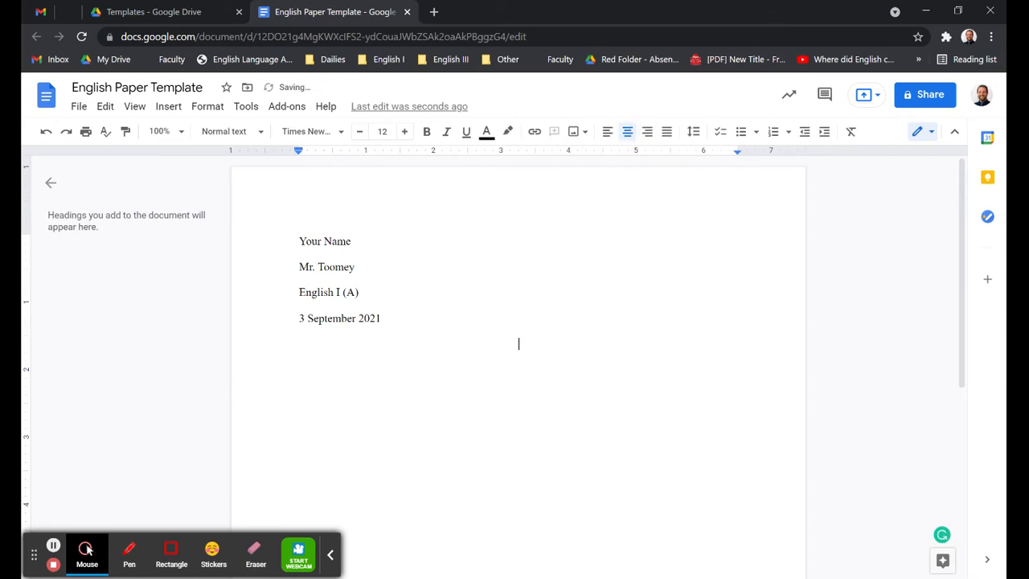
pyautogui.write('Title')
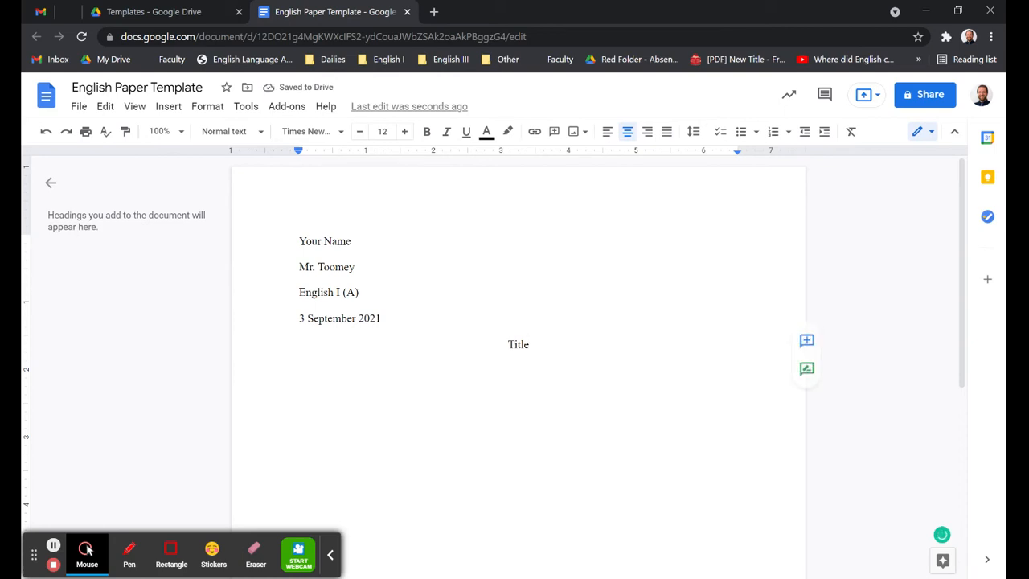
pyautogui.press('Return')
# - Left-align the paragraph below the title and give it a 0.5-inch first-line indent
pyautogui.click(607, 131)
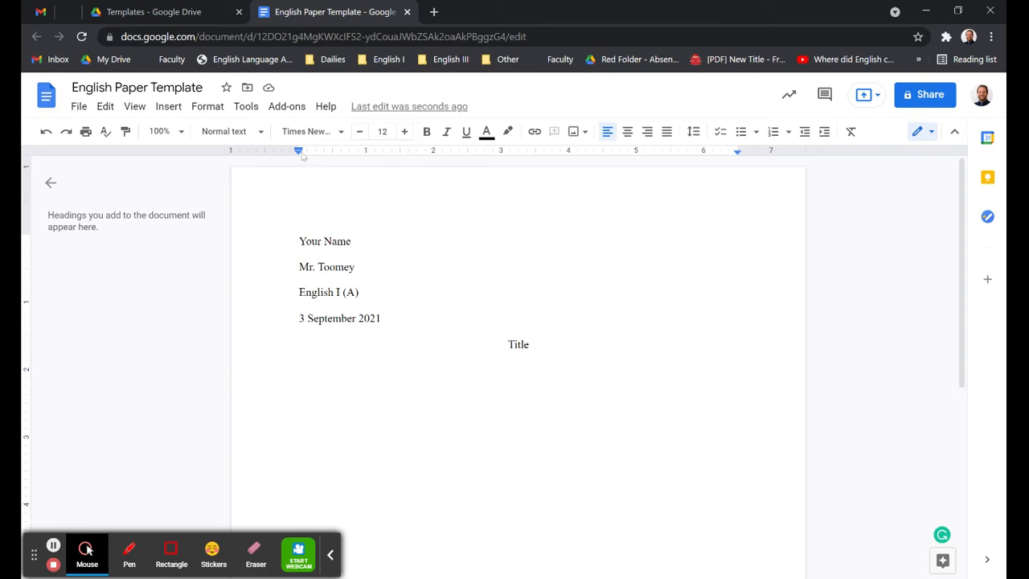
pyautogui.click(298, 151)
pyautogui.moveTo(299, 151); pyautogui.dragTo(332, 157)
# - Test the first-line indent with the sample sentence "This is the first paragraph of your essay." and delete the sentence
pyautogui.write('This is')
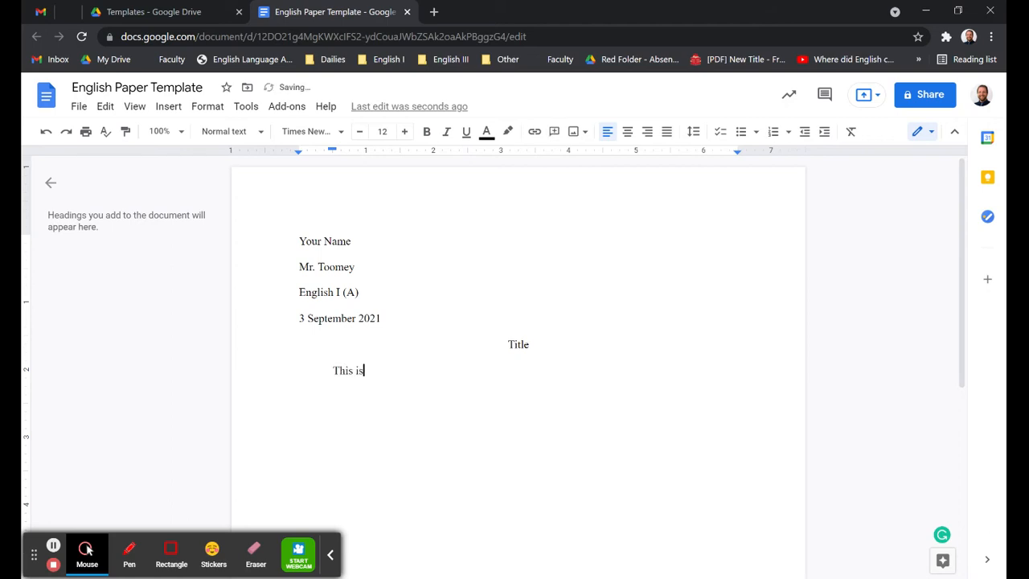
pyautogui.write(' the first paragraph of your essay.')
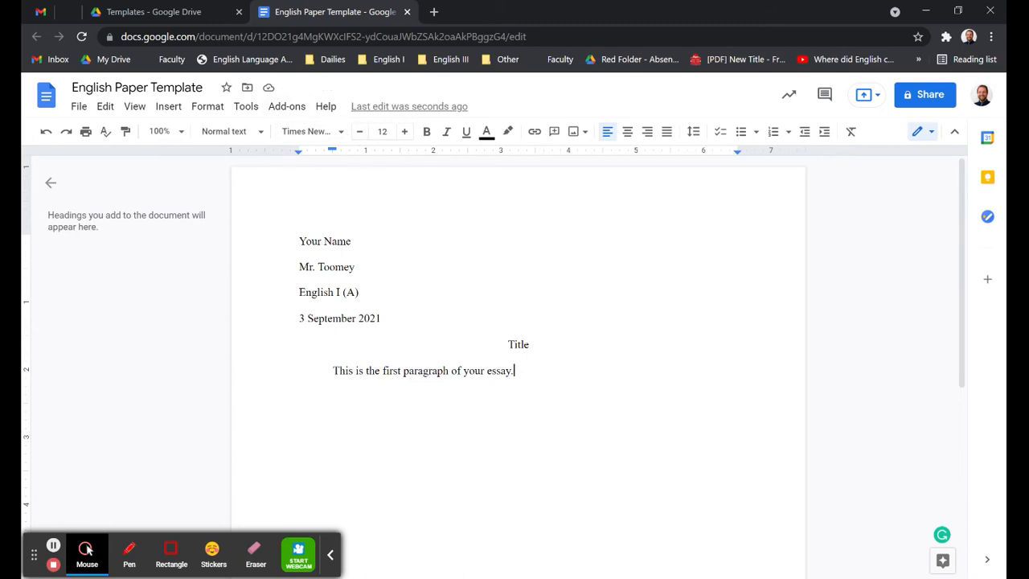
pyautogui.press('Return')
pyautogui.press('BackSpace')
pyautogui.press('BackSpace')
pyautogui.hotkey('shift', 'Home')
pyautogui.press('BackSpace')
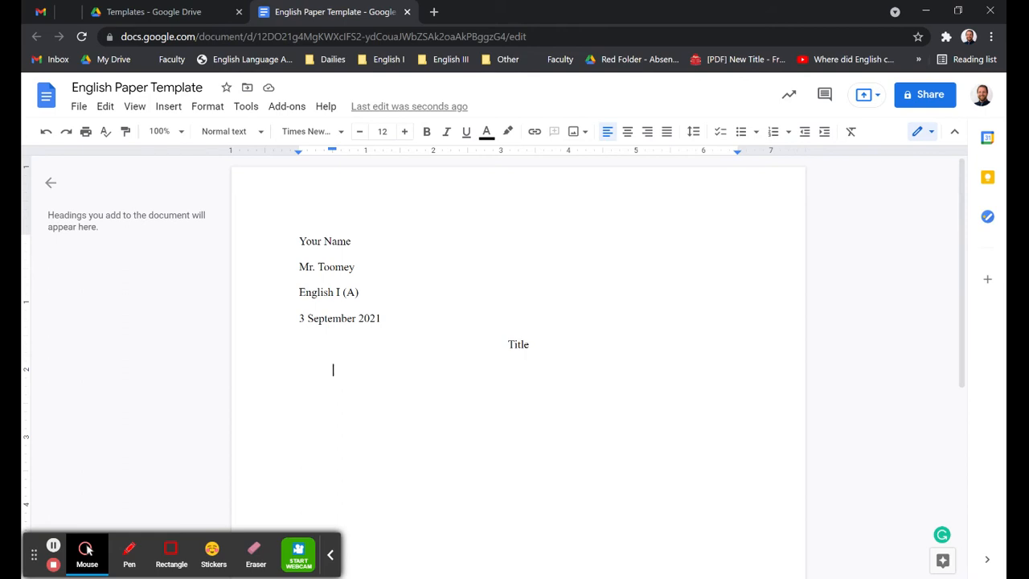
# - Add a right-aligned page header reading "Your Last Name" in Times New Roman, size 12
pyautogui.doubleClick(512, 183)
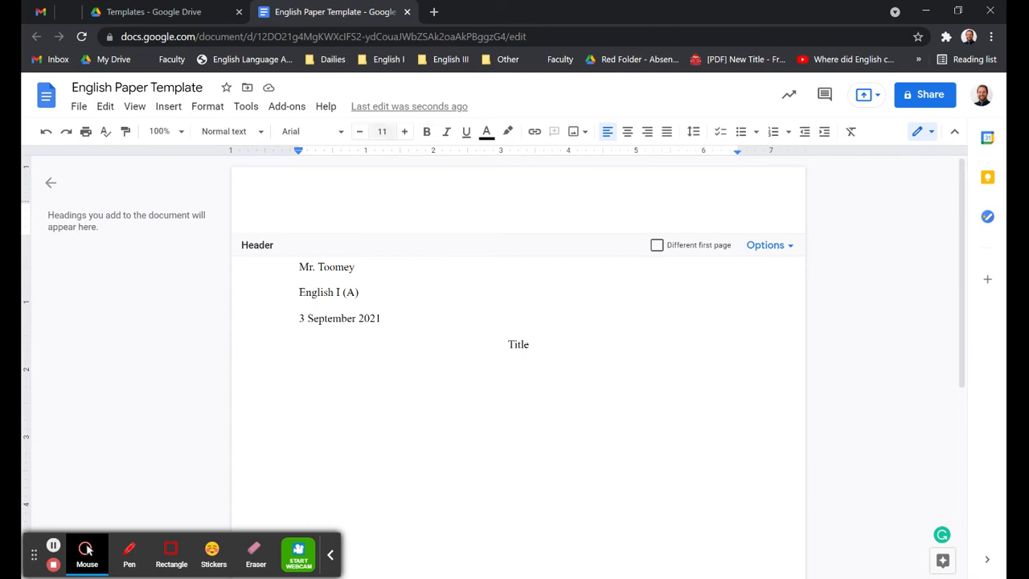
pyautogui.click(338, 132)
pyautogui.click(341, 213)
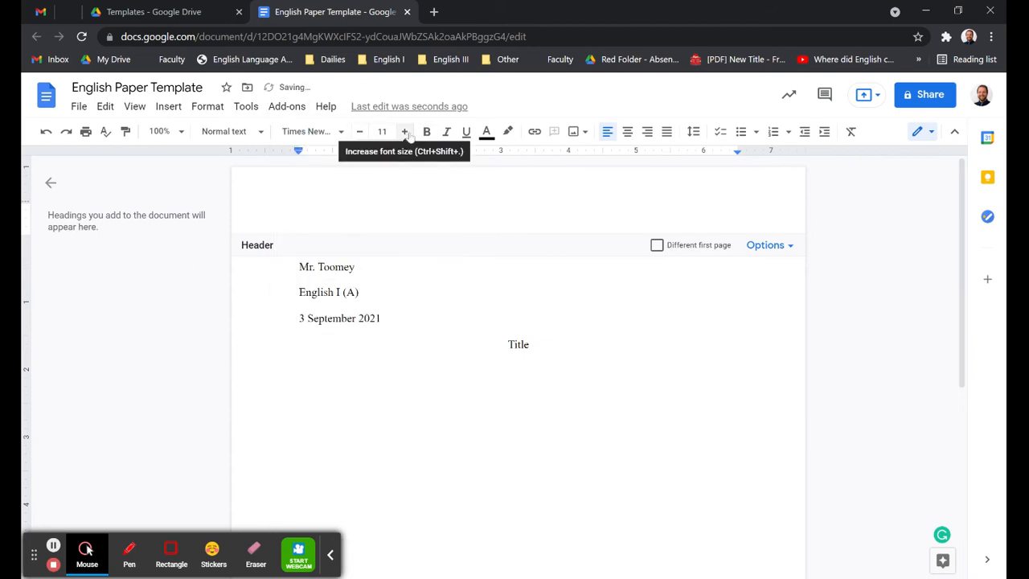
pyautogui.click(405, 131)
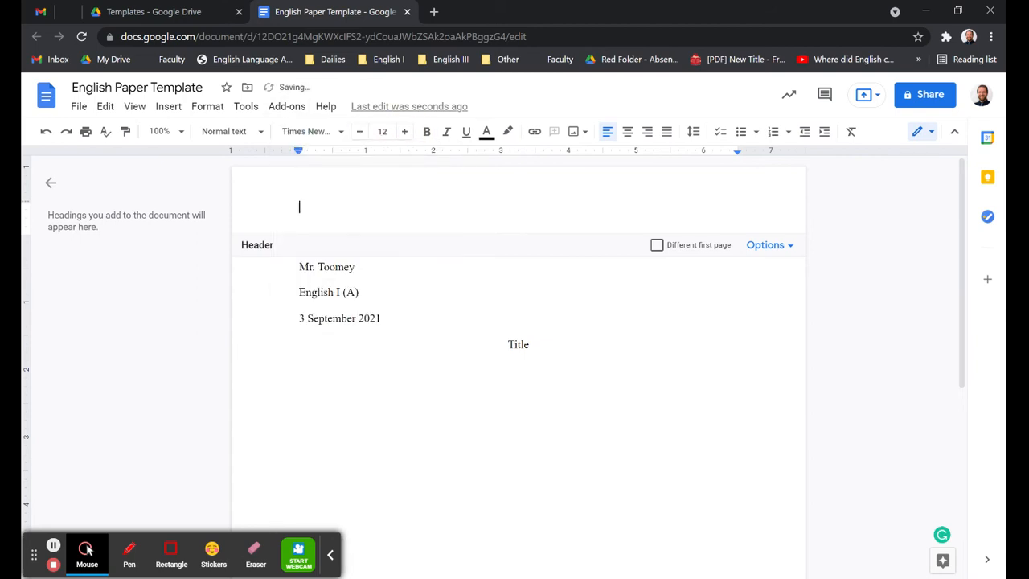
pyautogui.click(648, 133)
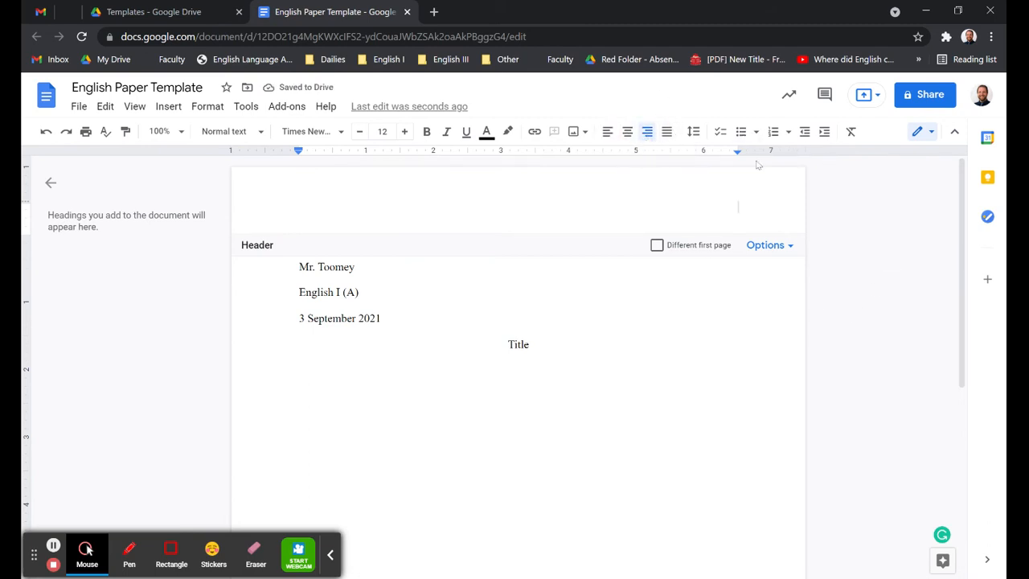
pyautogui.write('Your Last Name')
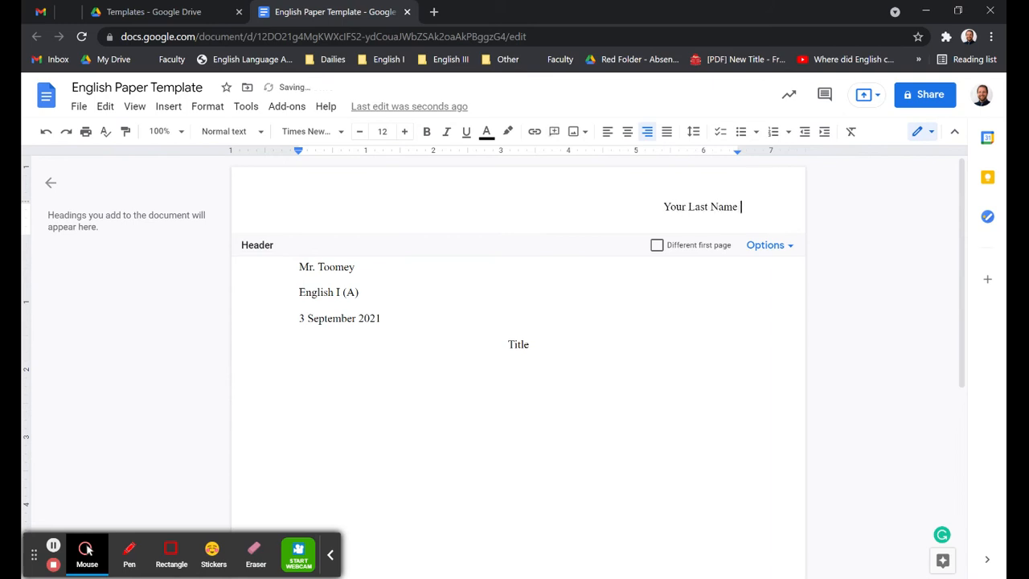
# - Insert page numbers in the header after the last name, shown on the first page and starting at 1, and return to the body
pyautogui.click(795, 244)
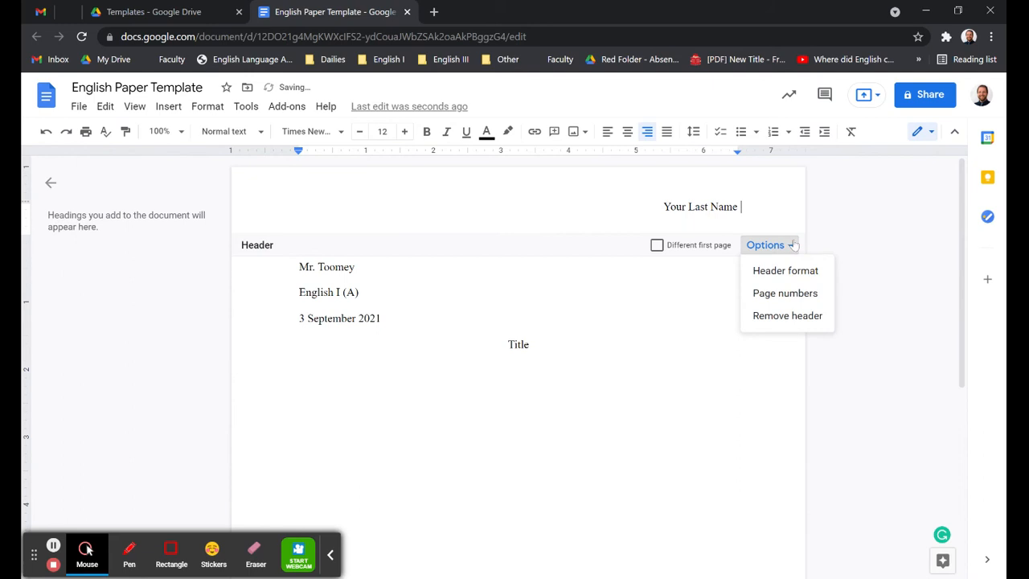
pyautogui.click(777, 296)
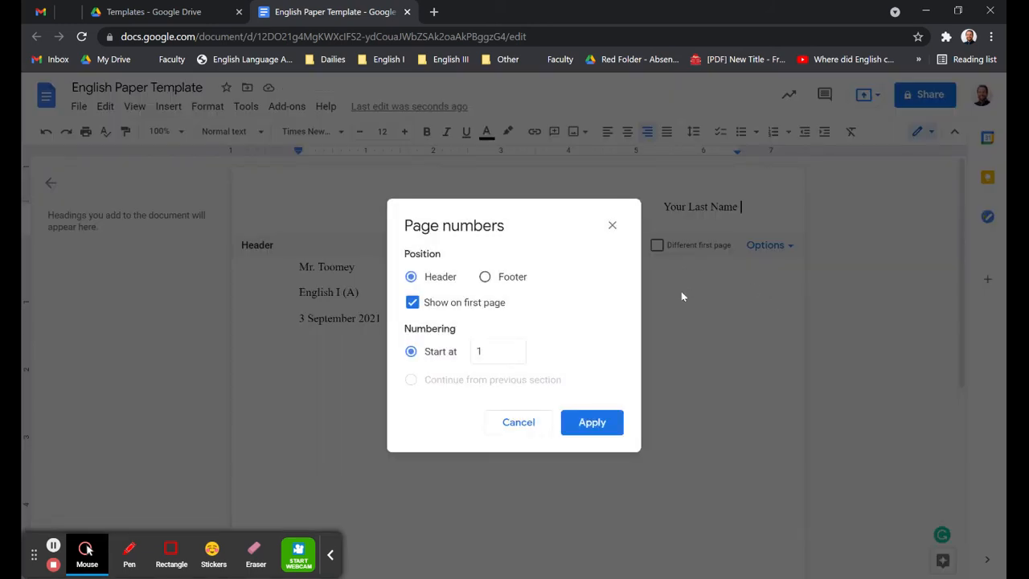
pyautogui.click(592, 422)
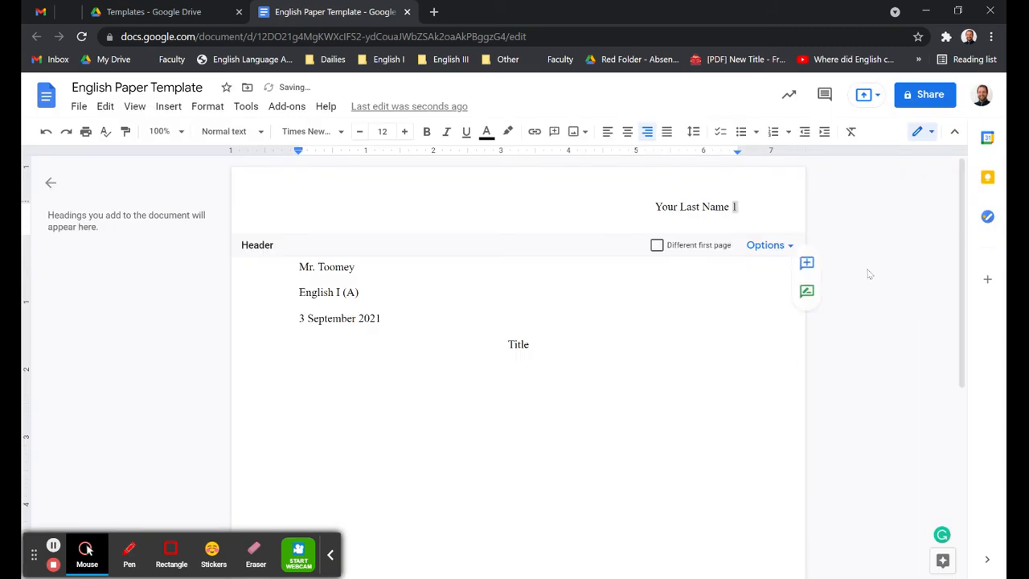
pyautogui.click(627, 418)
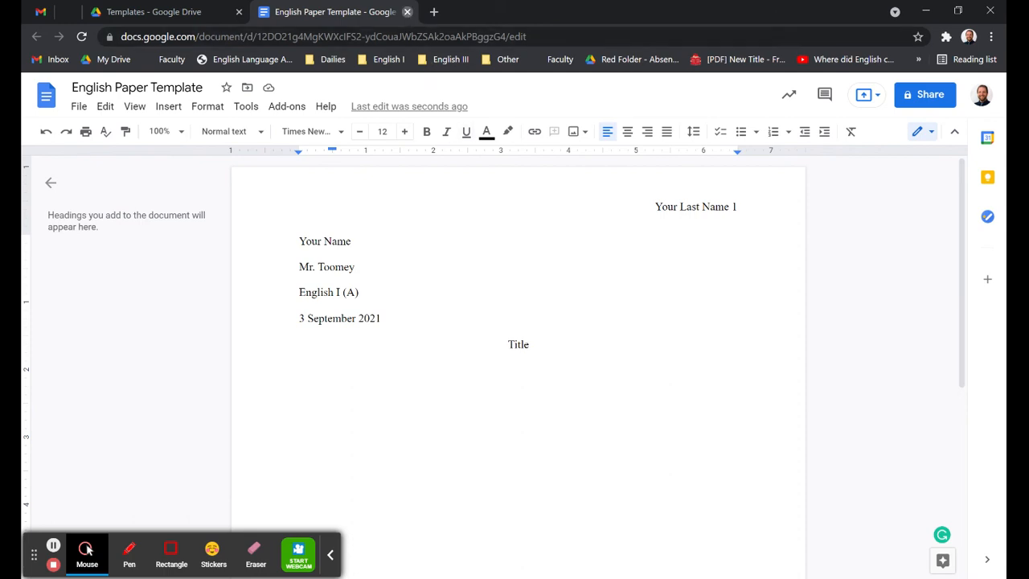
# - Close the template document and make a copy of English Paper Template in the Templates folder of Google Drive
pyautogui.click(407, 11)
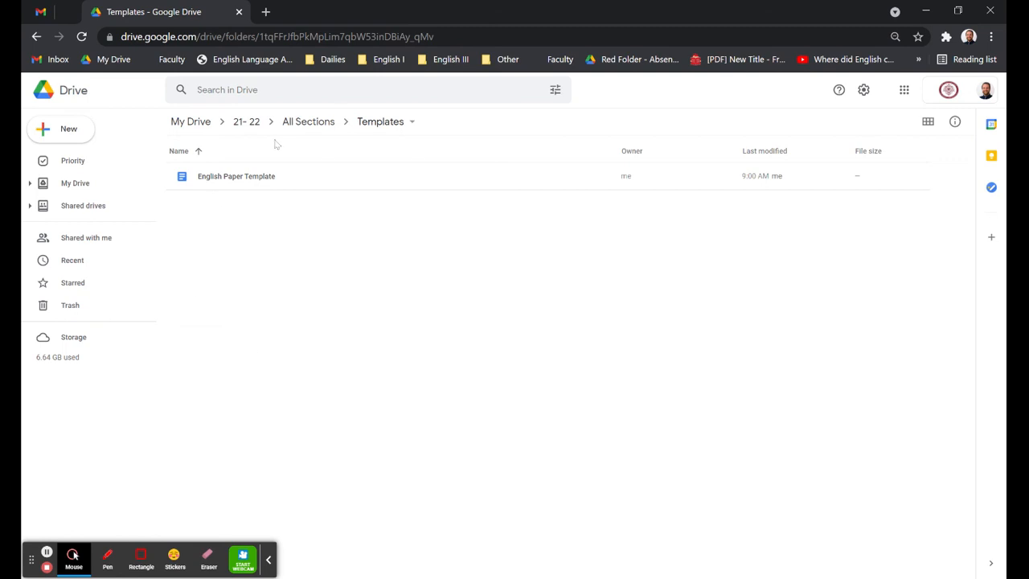
pyautogui.rightClick(280, 179)
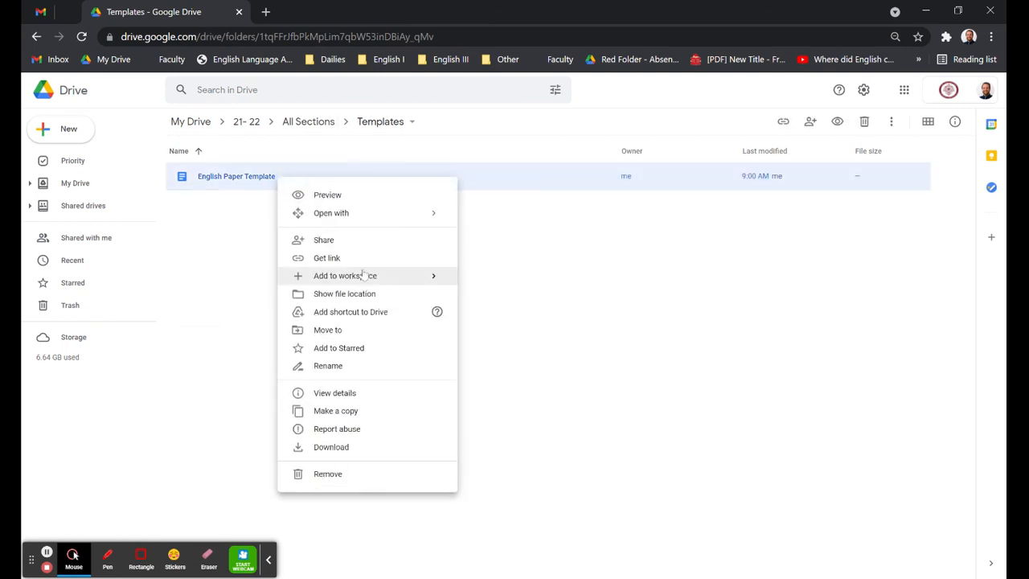
pyautogui.click(337, 411)
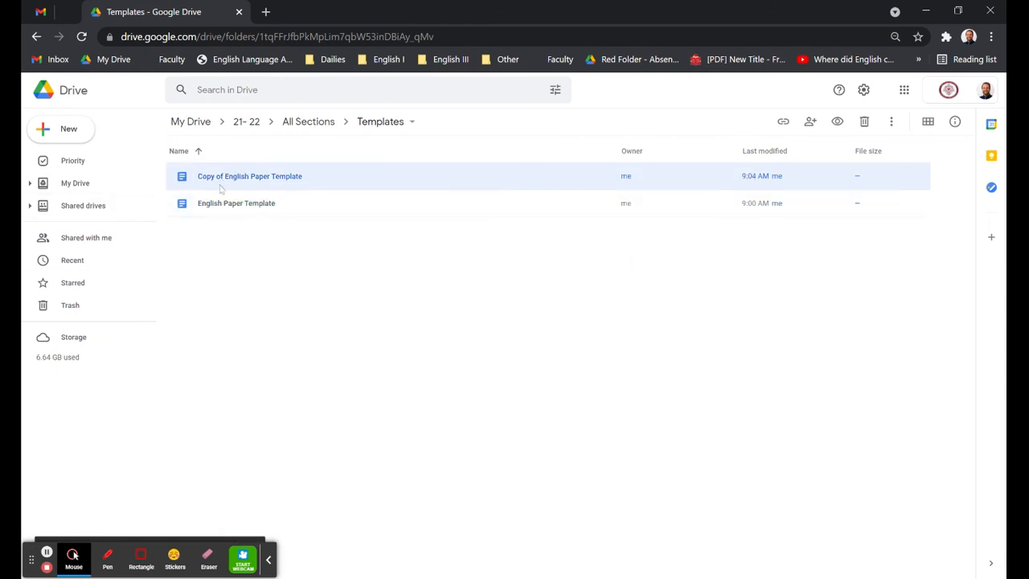
# - Open the copied document and rename it "Your Last Name - Title"
pyautogui.doubleClick(315, 184)
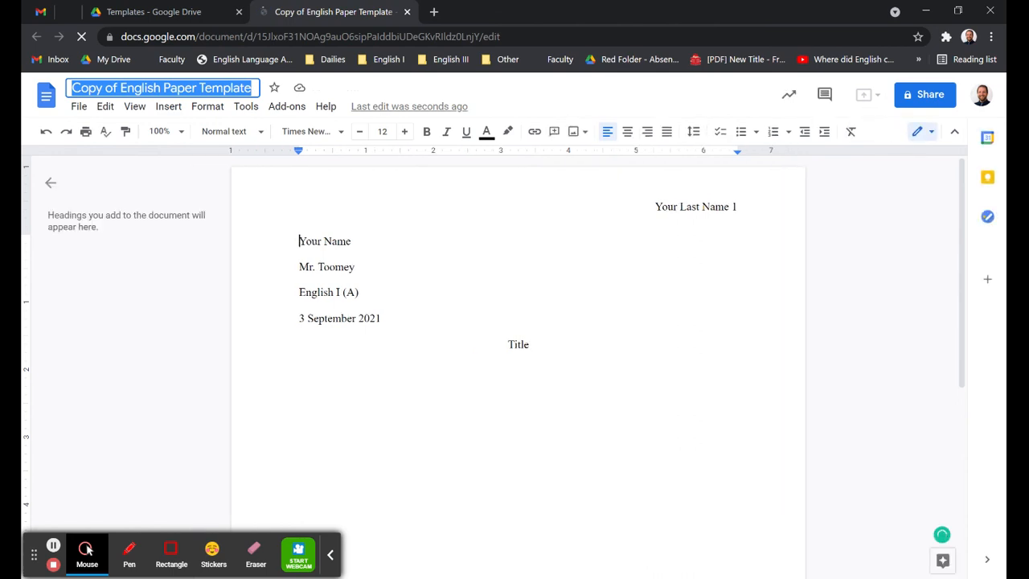
pyautogui.write('Your Last Name - ')
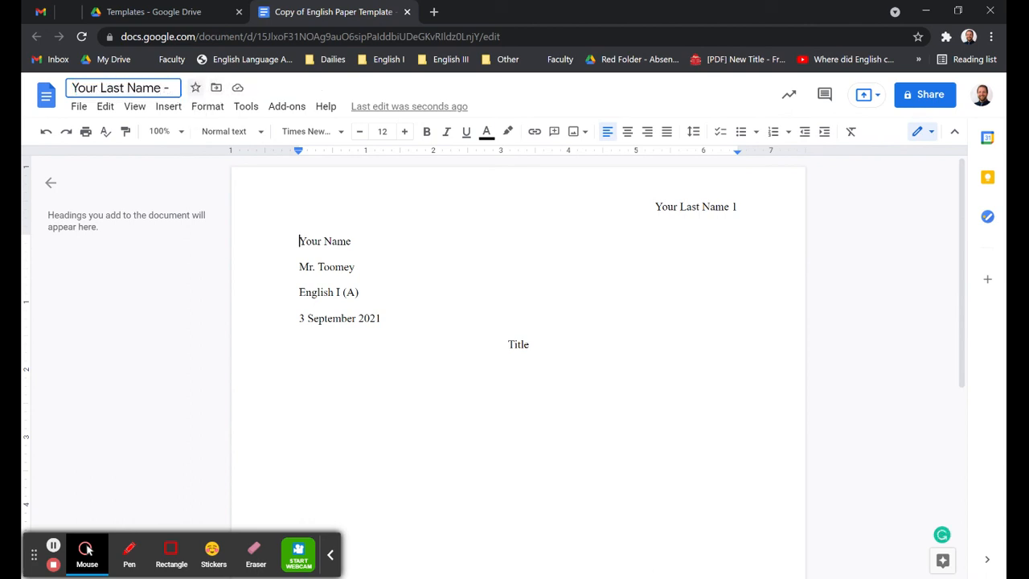
pyautogui.write('Title')
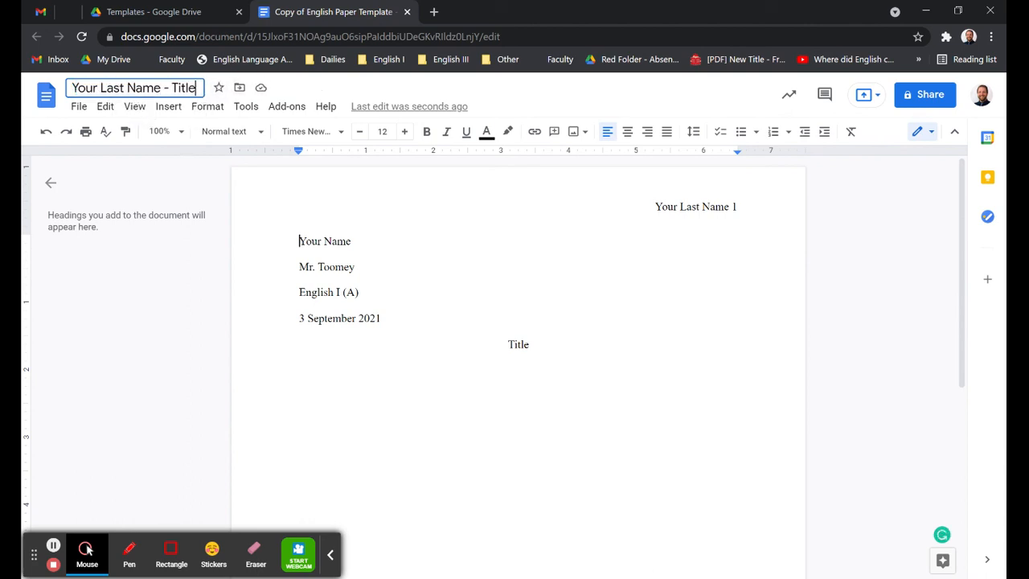
pyautogui.click(488, 322)
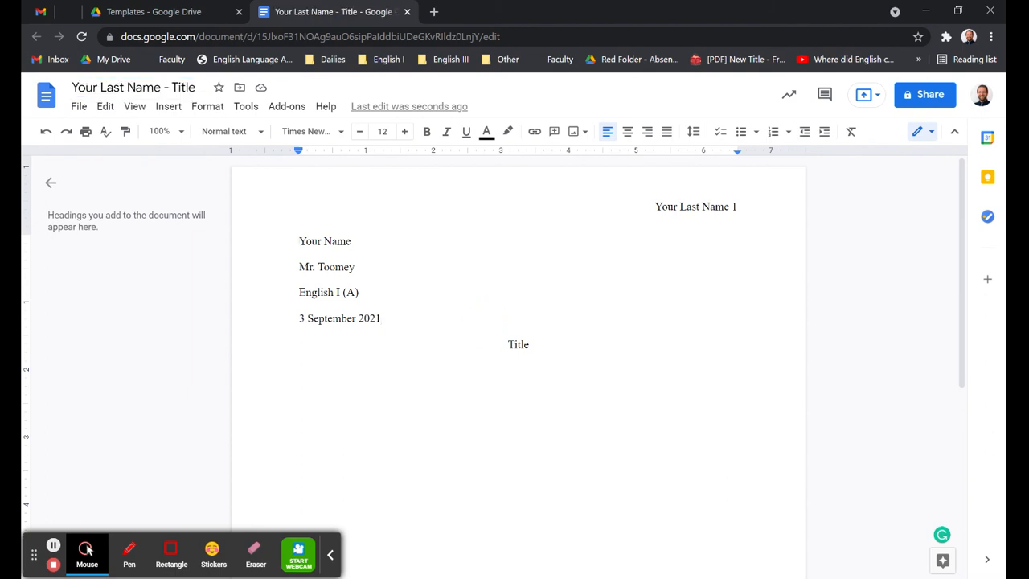
# - Highlight the Title placeholder in the body and check the document's folder location without moving it
pyautogui.hotkey('ctrl', 'Left')
pyautogui.hotkey('ctrl', 'shift', 'Right')
pyautogui.doubleClick(519, 346)
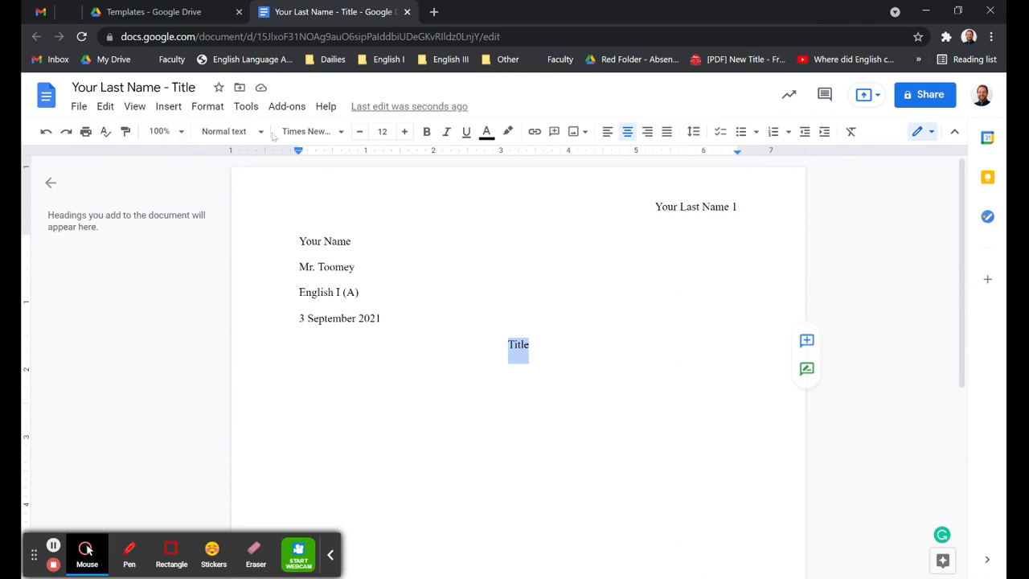
pyautogui.click(239, 90)
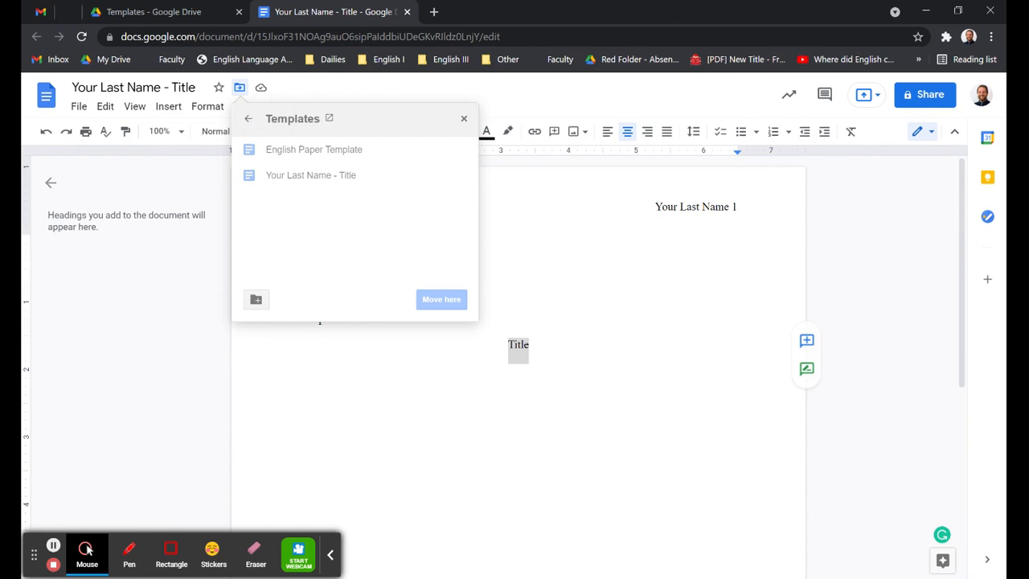
pyautogui.click(333, 369)
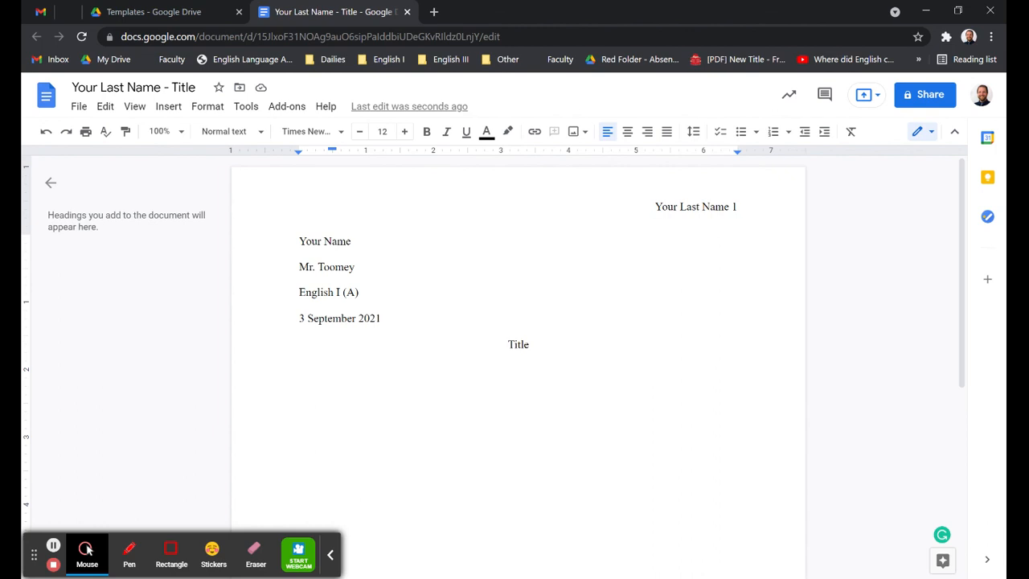